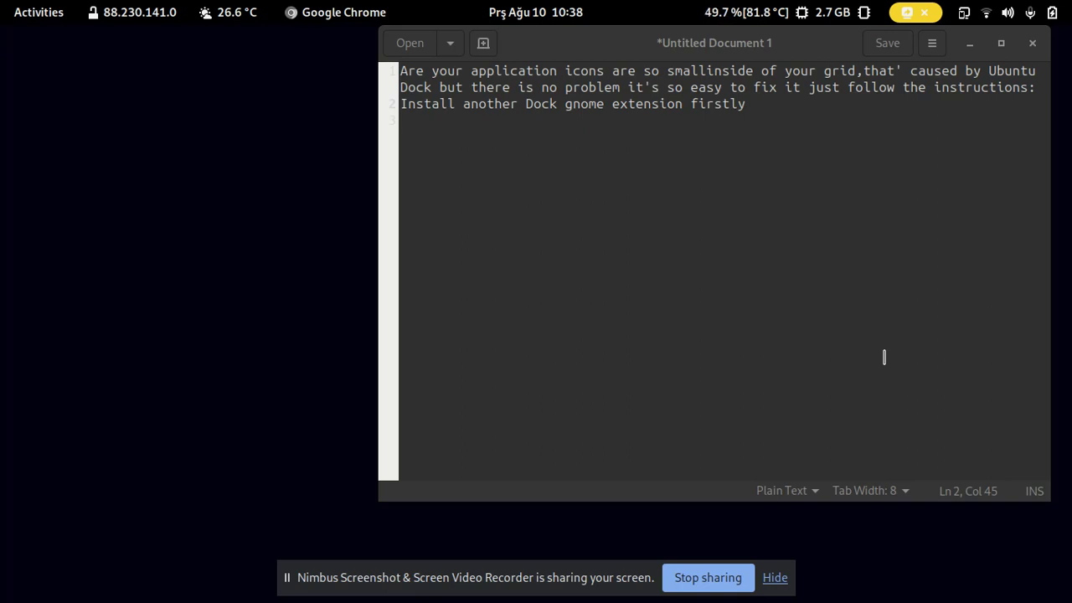
# - Focus line 3 of the gedit notes and move the window slightly left and down
pyautogui.click(883, 357)
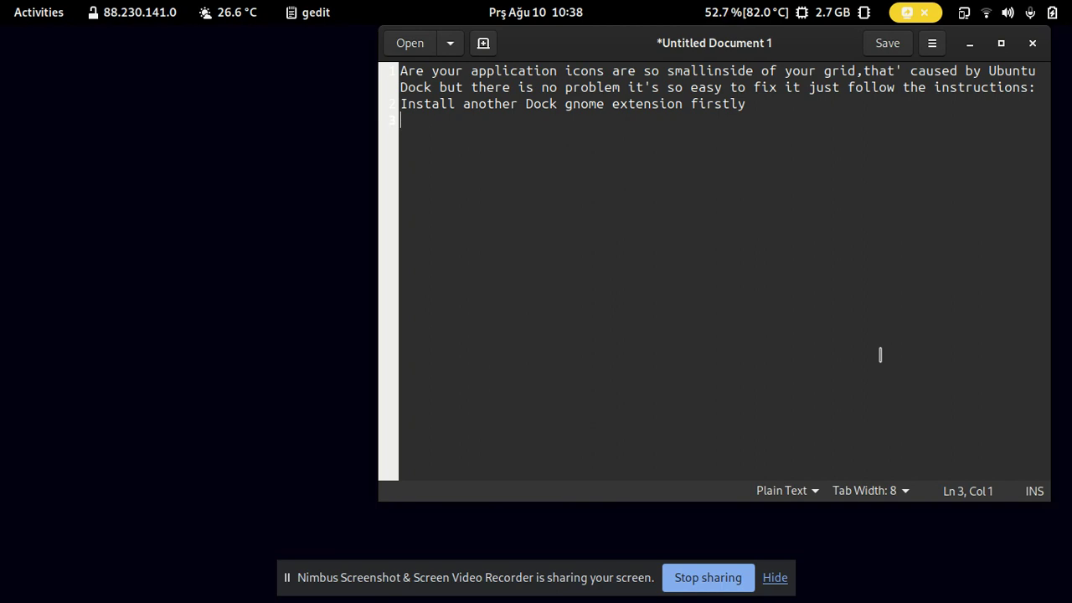
pyautogui.moveTo(811, 40)
pyautogui.mouseDown()
pyautogui.moveTo(786, 70)
pyautogui.moveTo(663, 57)
pyautogui.mouseUp()
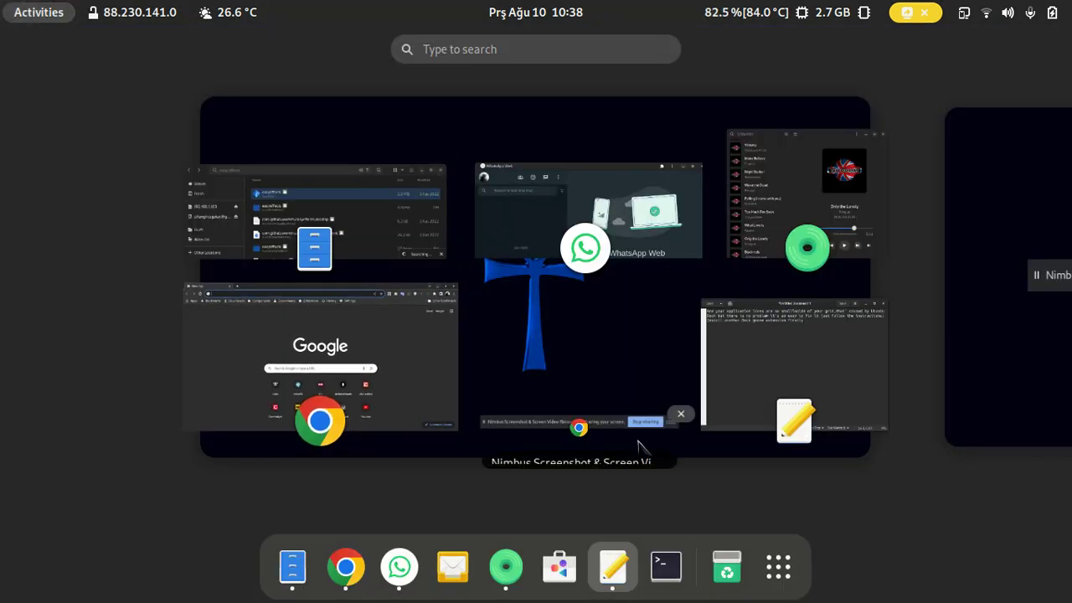
# - Show the application grid from the overview and page through its screens
pyautogui.click(587, 421)
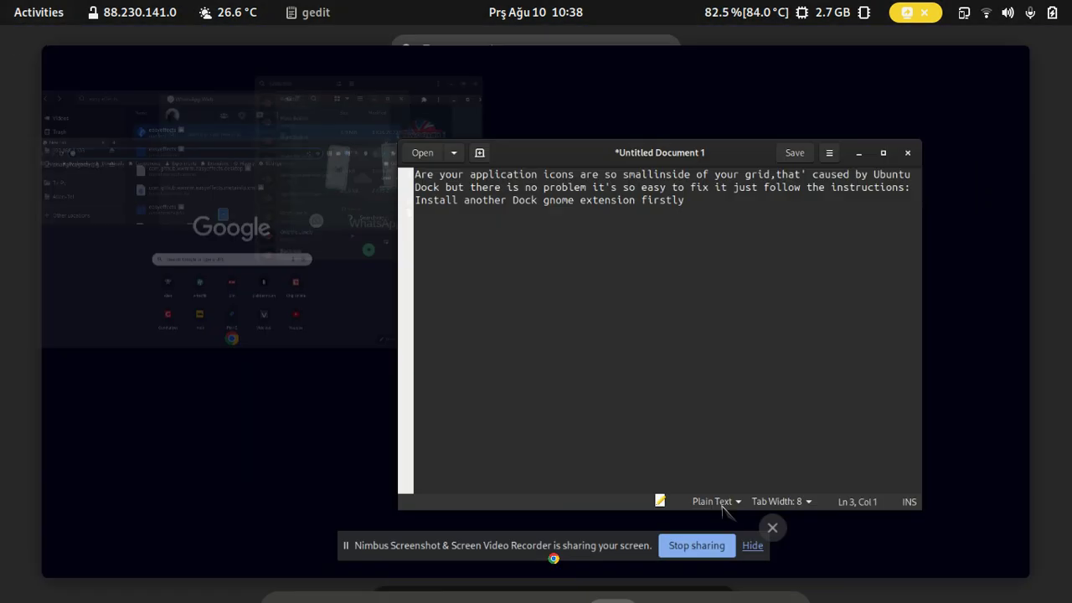
pyautogui.press('super')
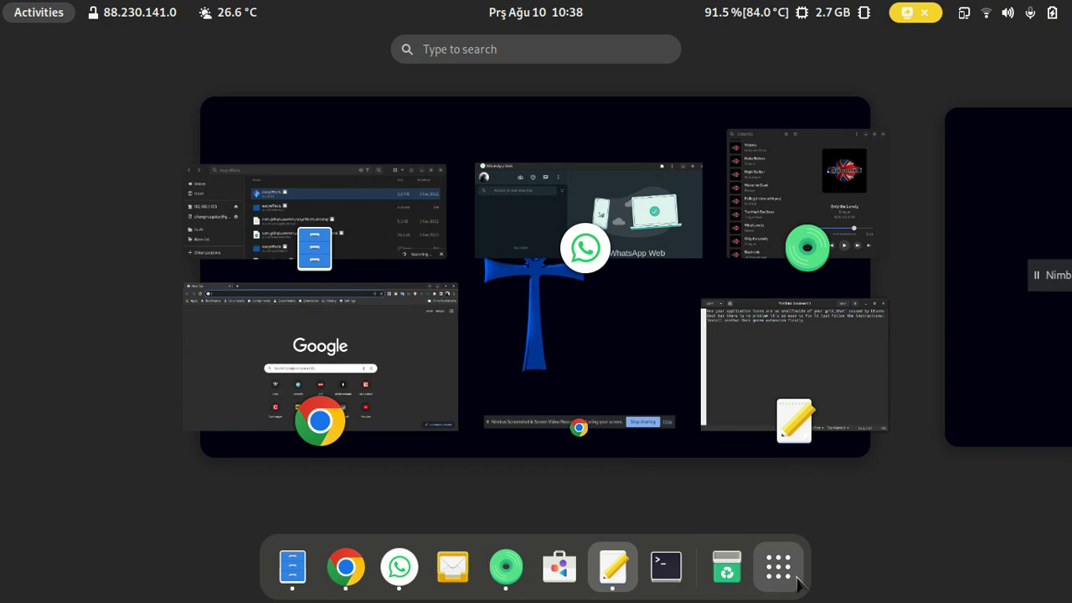
pyautogui.click(779, 568)
pyautogui.scroll(-1, 583, 382)
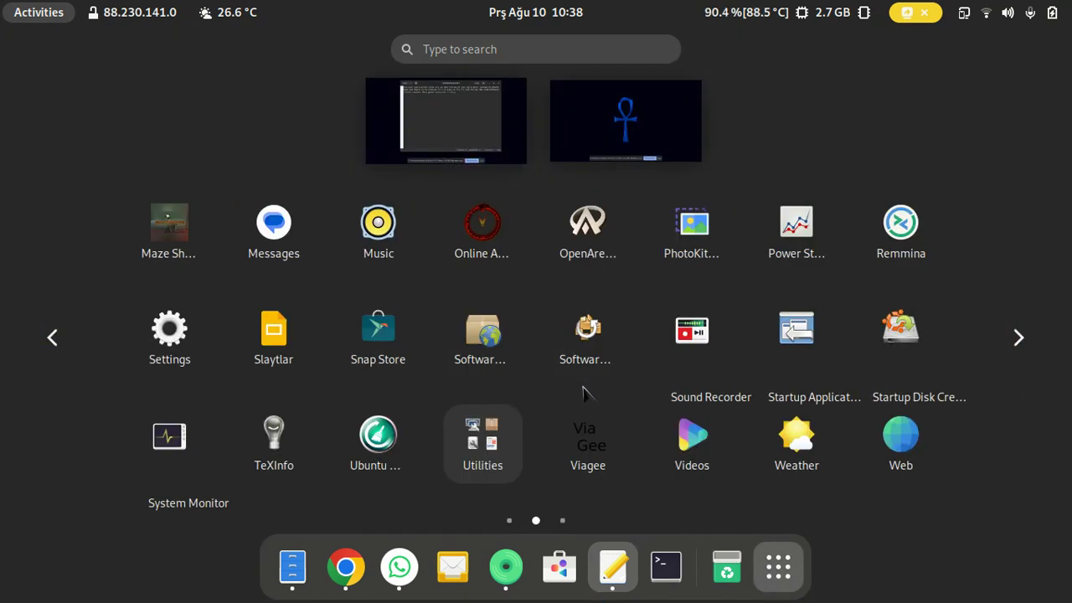
pyautogui.scroll(-1, 585, 389)
pyautogui.scroll(1, 585, 391)
pyautogui.scroll(-1, 584, 391)
pyautogui.scroll(1, 583, 393)
pyautogui.scroll(-1, 522, 399)
pyautogui.scroll(1, 522, 402)
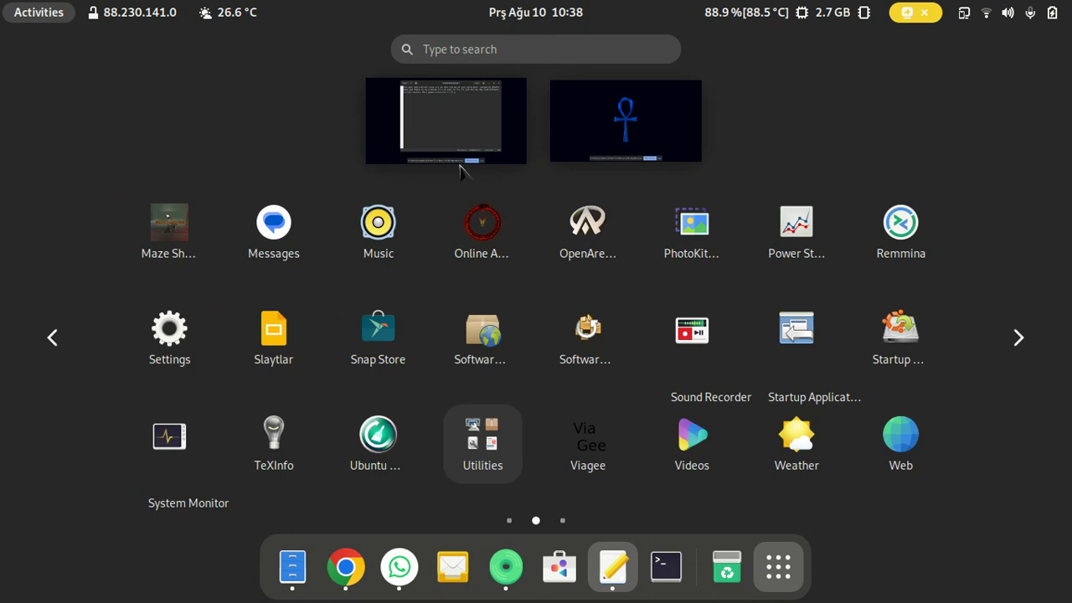
# - Search applications for 'exten' and launch Extension Manager
pyautogui.click(494, 49)
pyautogui.write('e')
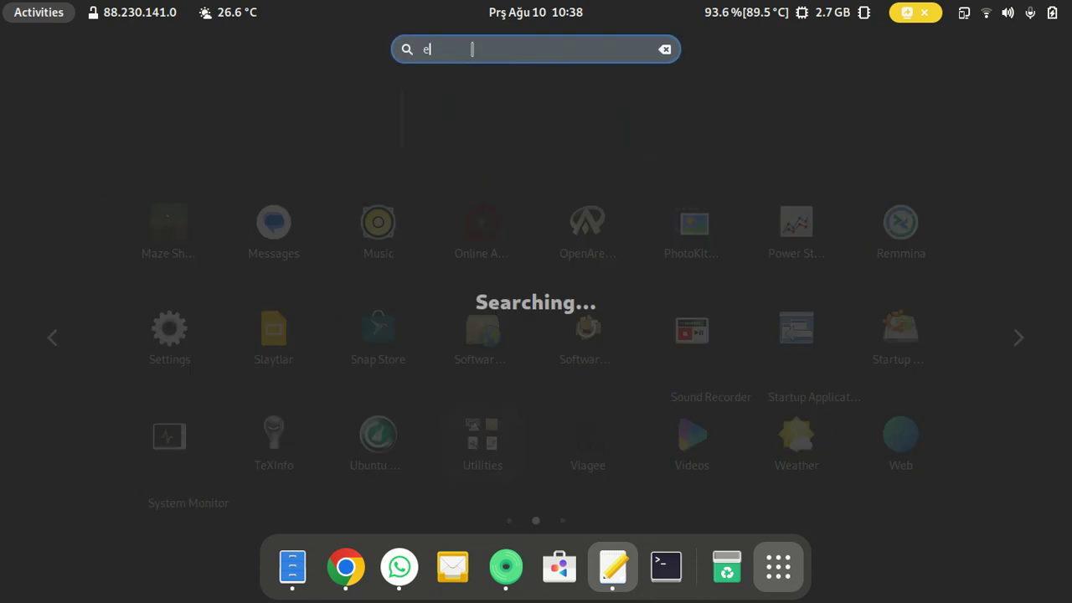
pyautogui.write('xten')
pyautogui.click(550, 126)
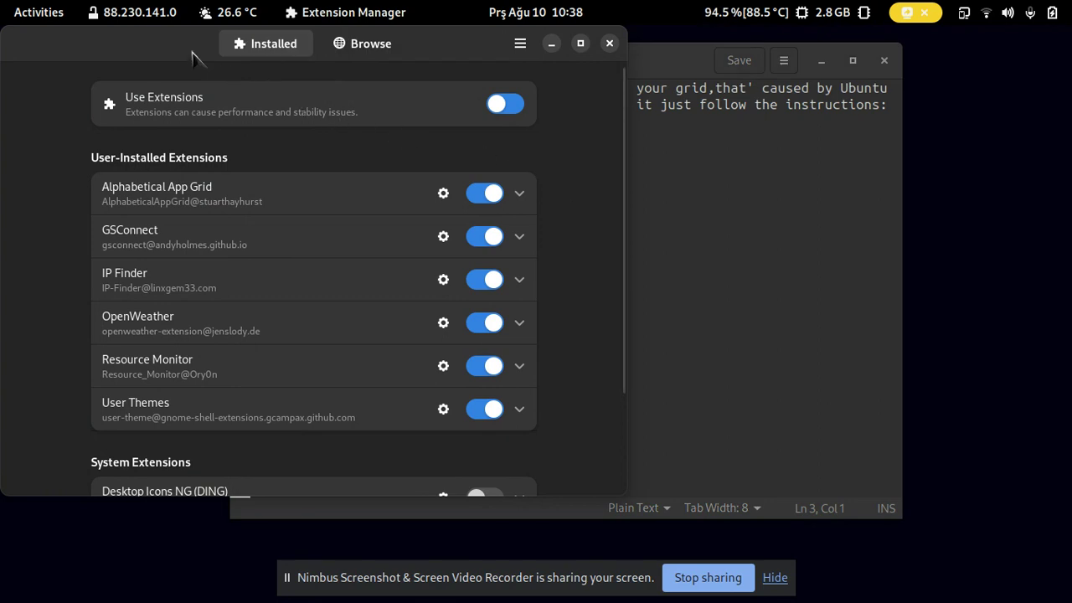
# - Move the Extension Manager window right toward the centre of the screen
pyautogui.moveTo(192, 52); pyautogui.dragTo(409, 52)
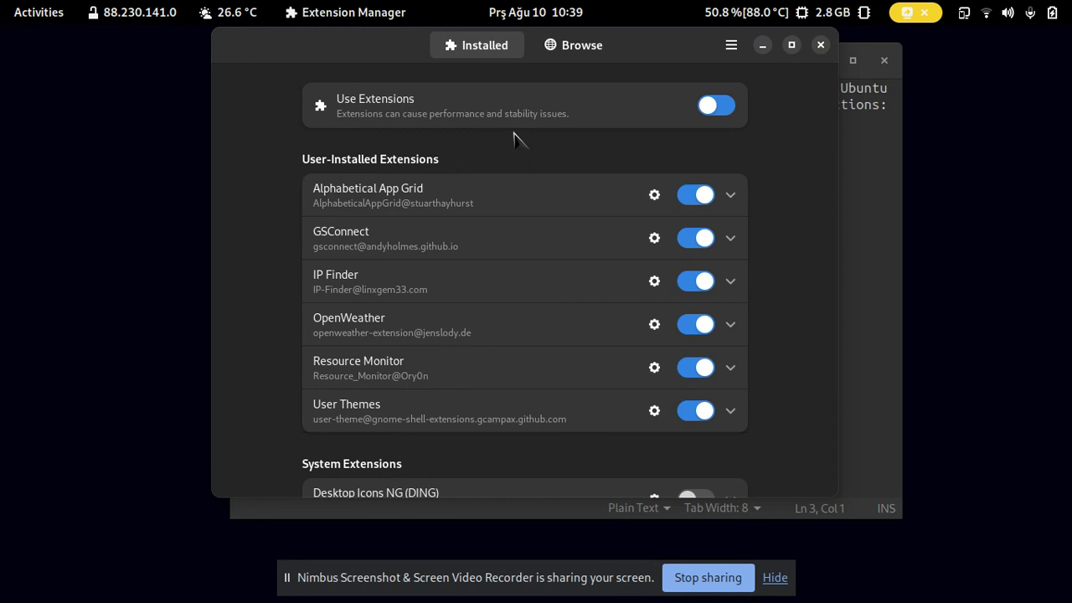
# - Search the Browse catalogue for 'dash dock', narrow it to 'dock', and scroll to Dash2Dock Lite
pyautogui.click(581, 46)
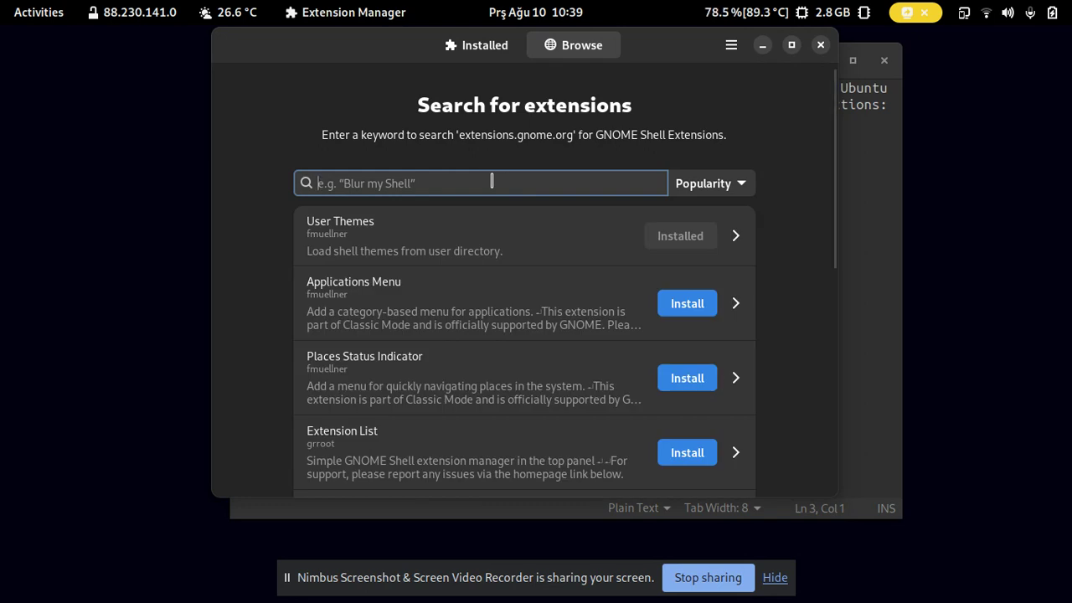
pyautogui.write('d')
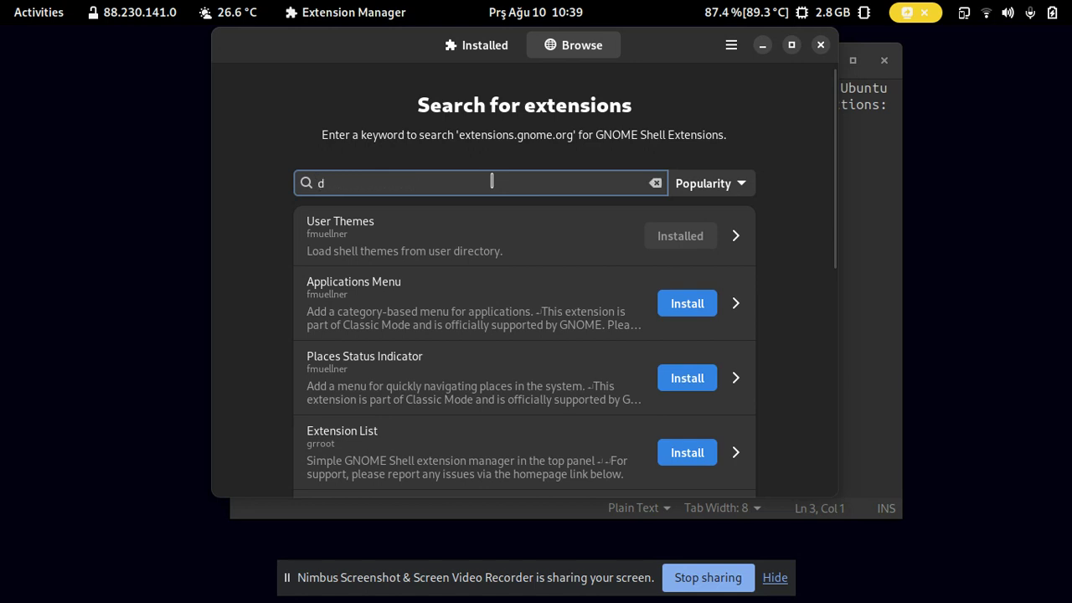
pyautogui.write('ash')
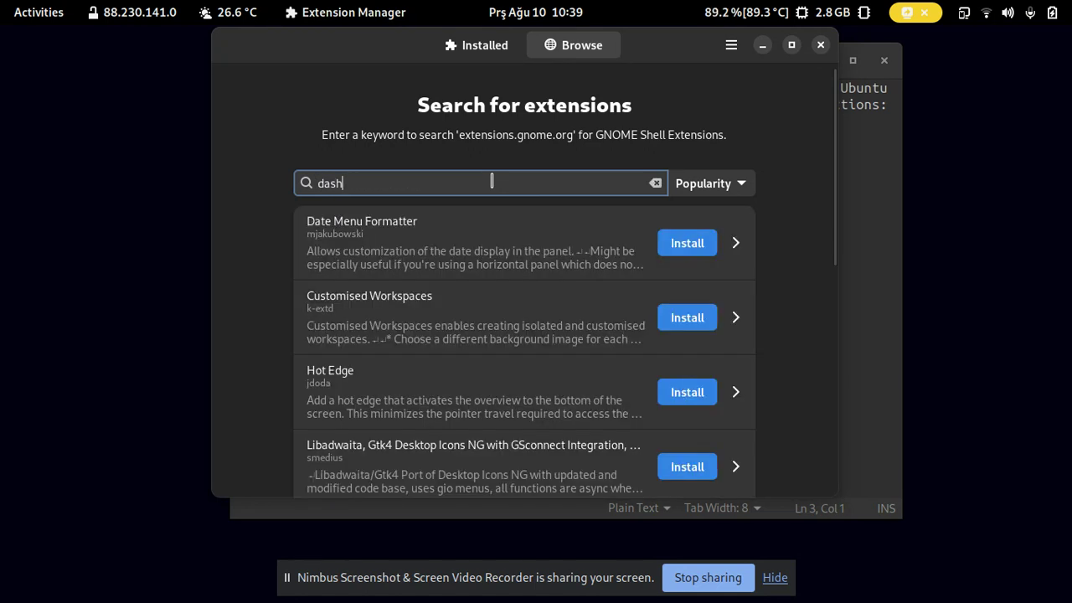
pyautogui.write(' dock')
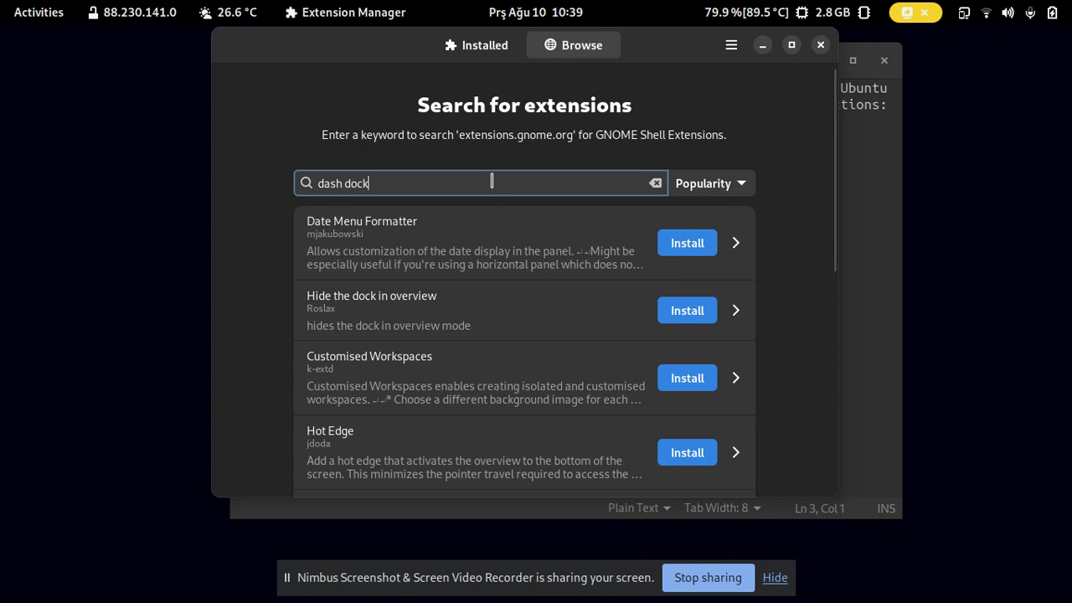
pyautogui.scroll(-3, 525, 304)
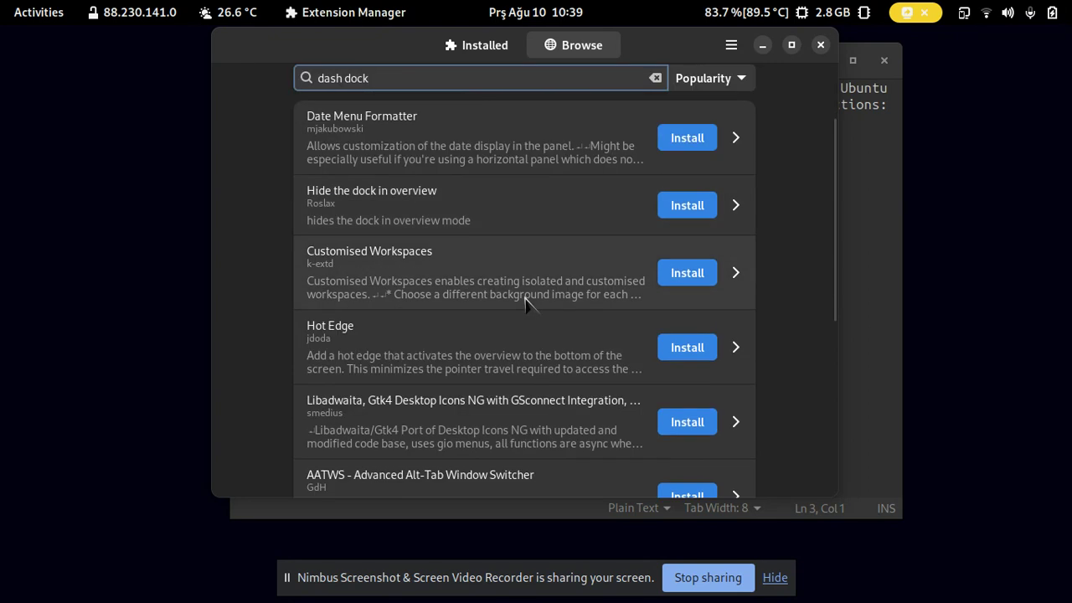
pyautogui.scroll(3, 524, 304)
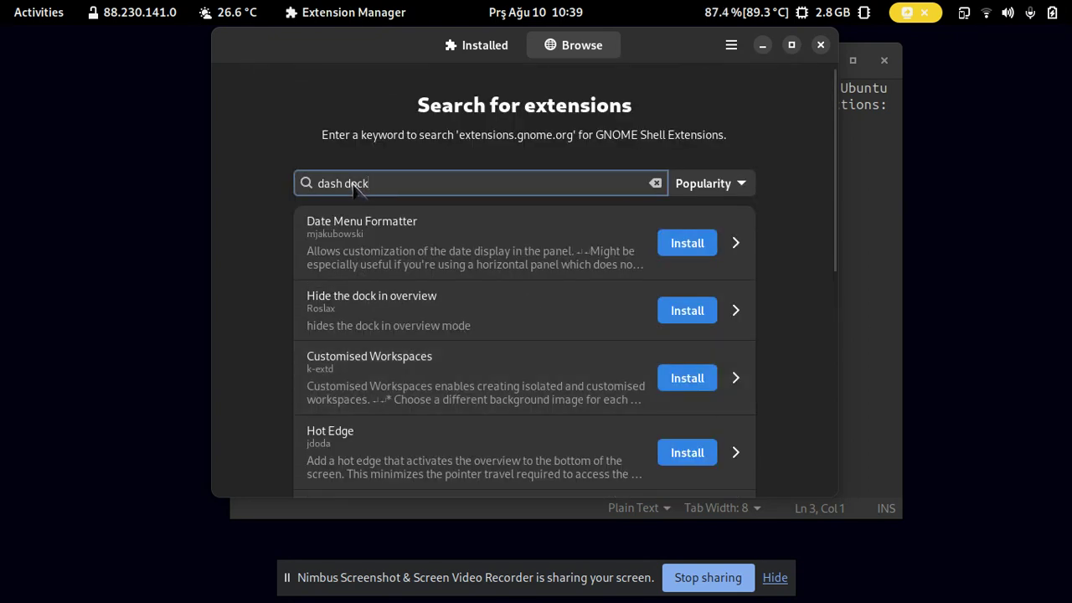
pyautogui.press('BackSpace')
pyautogui.press('BackSpace')
pyautogui.press('BackSpace')
pyautogui.press('BackSpace')
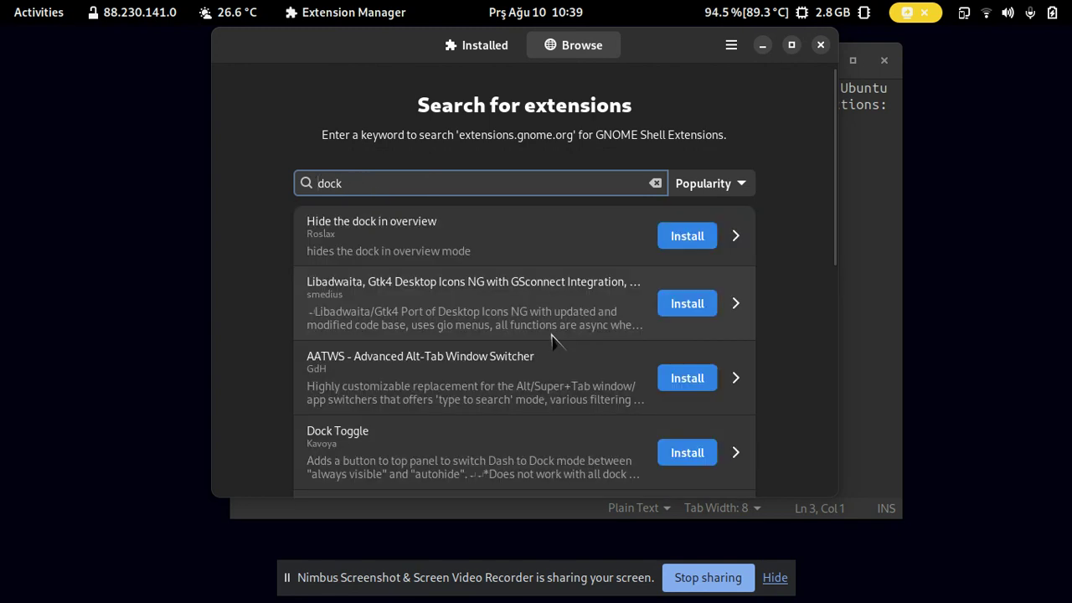
pyautogui.scroll(-2, 539, 328)
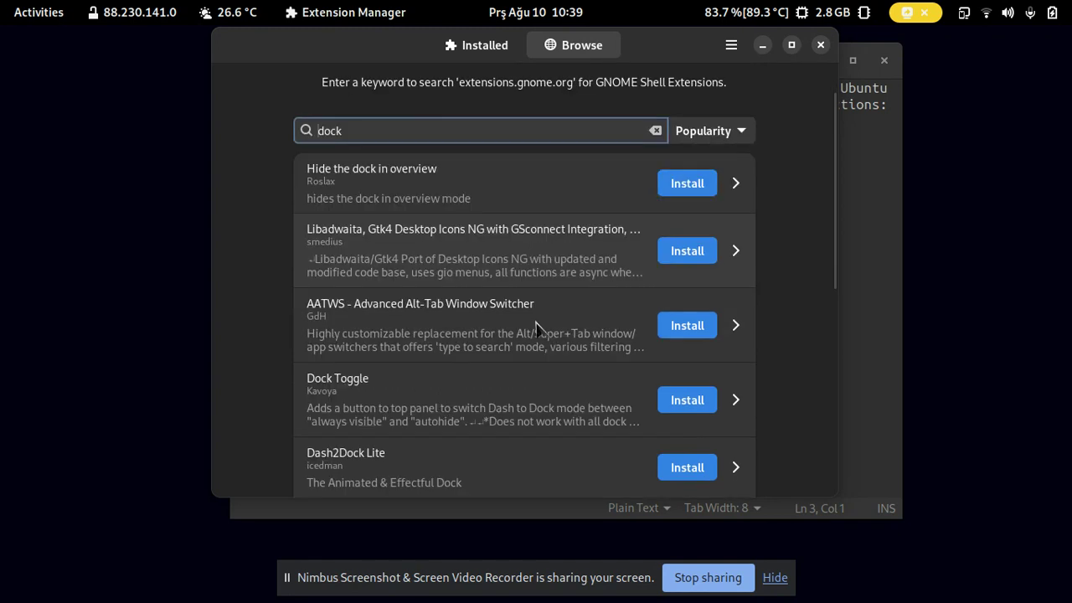
pyautogui.scroll(-3, 539, 328)
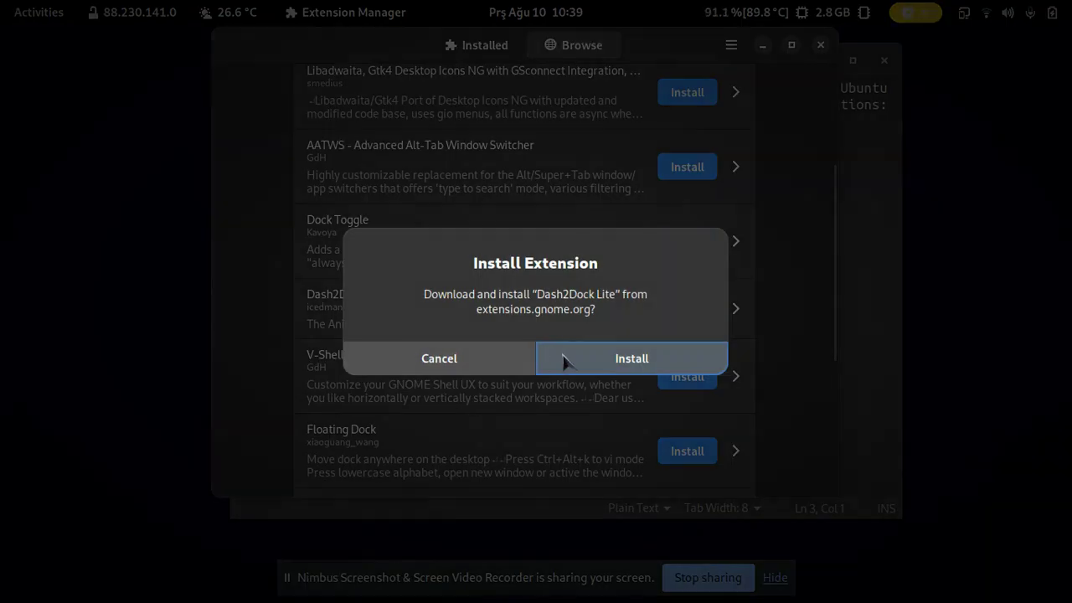
# - Install Dash2Dock Lite from the dock search results
pyautogui.click(577, 367)
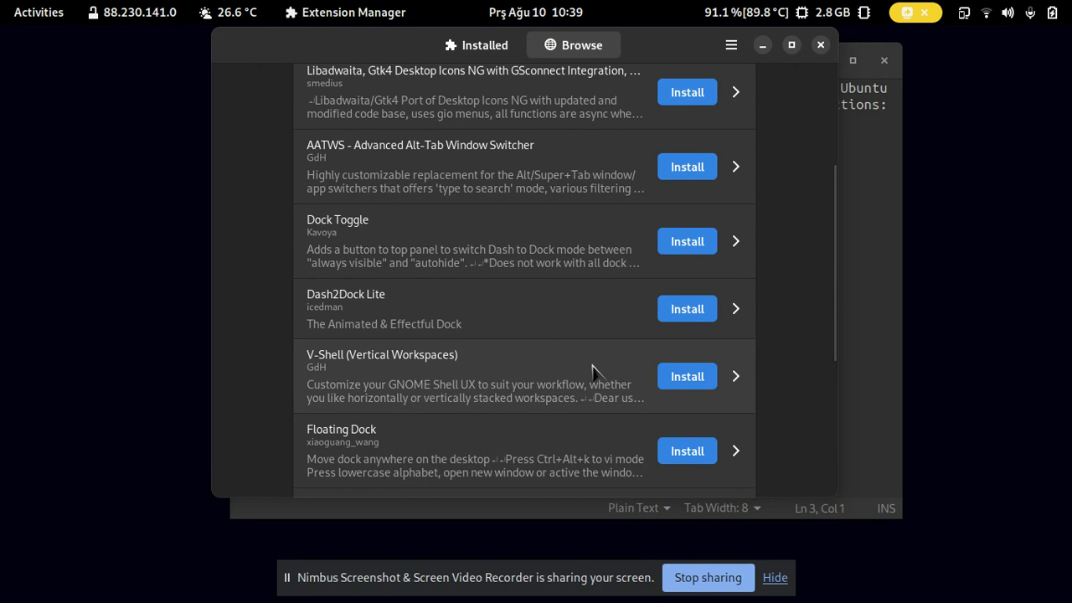
pyautogui.scroll(1, 592, 370)
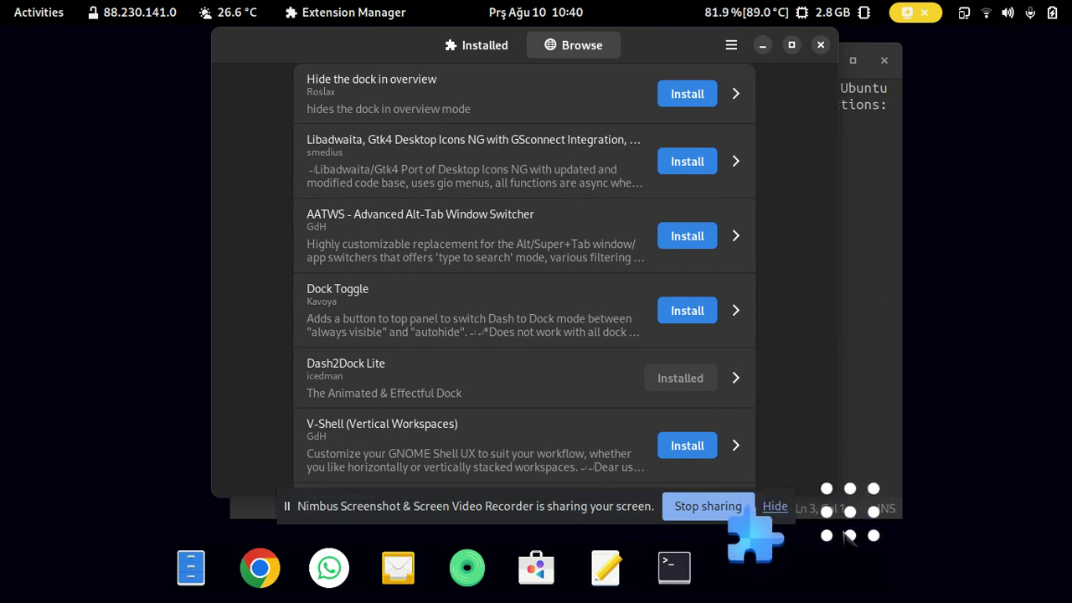
# - Try the new dock's app grid, then remove Dash2Dock Lite from the Installed list
pyautogui.click(850, 536)
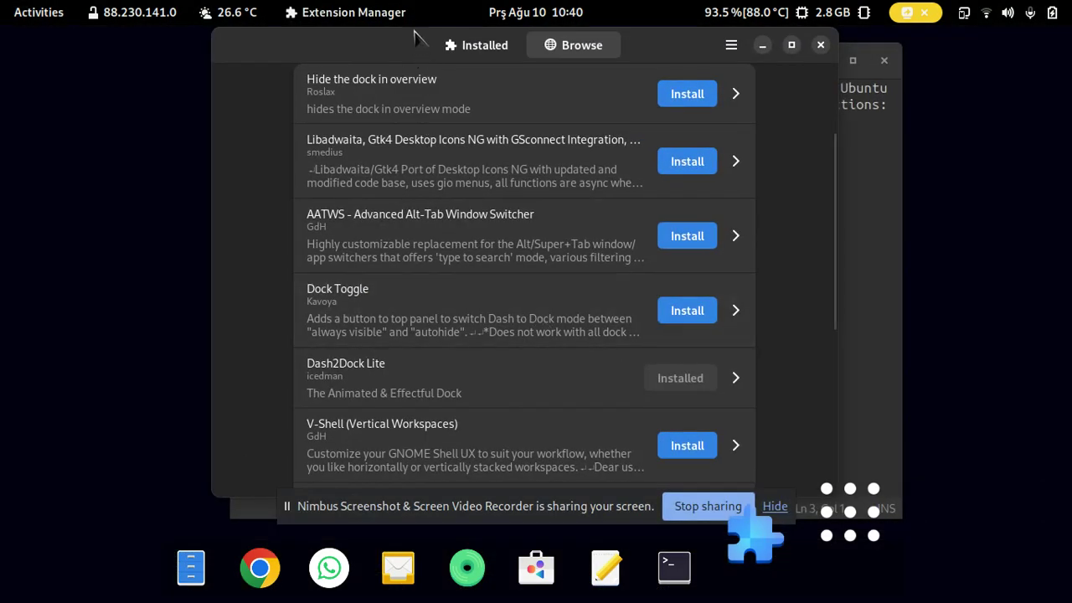
pyautogui.click(480, 50)
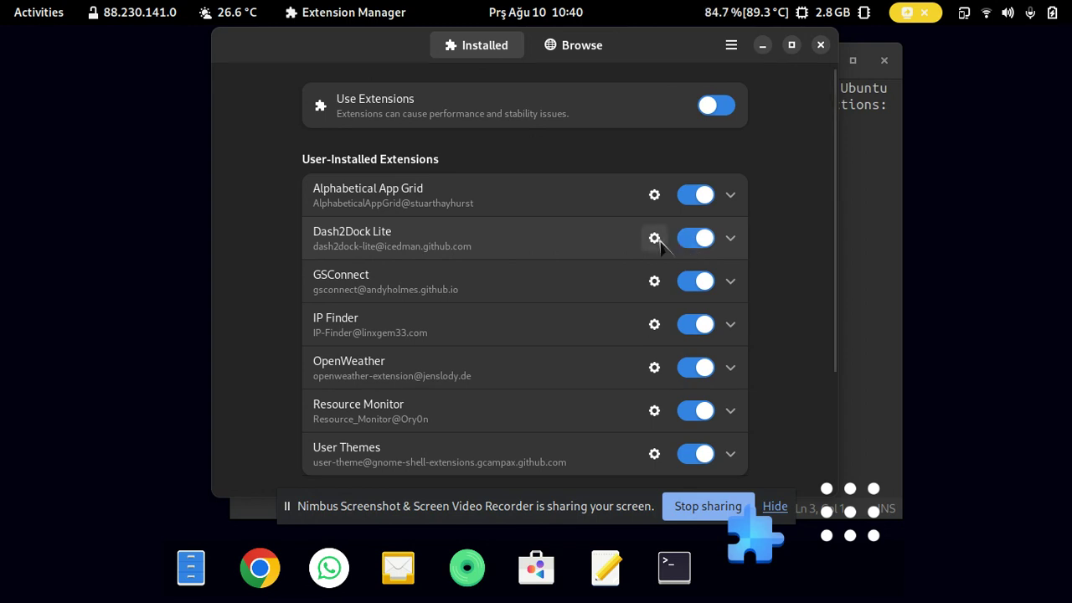
pyautogui.click(730, 240)
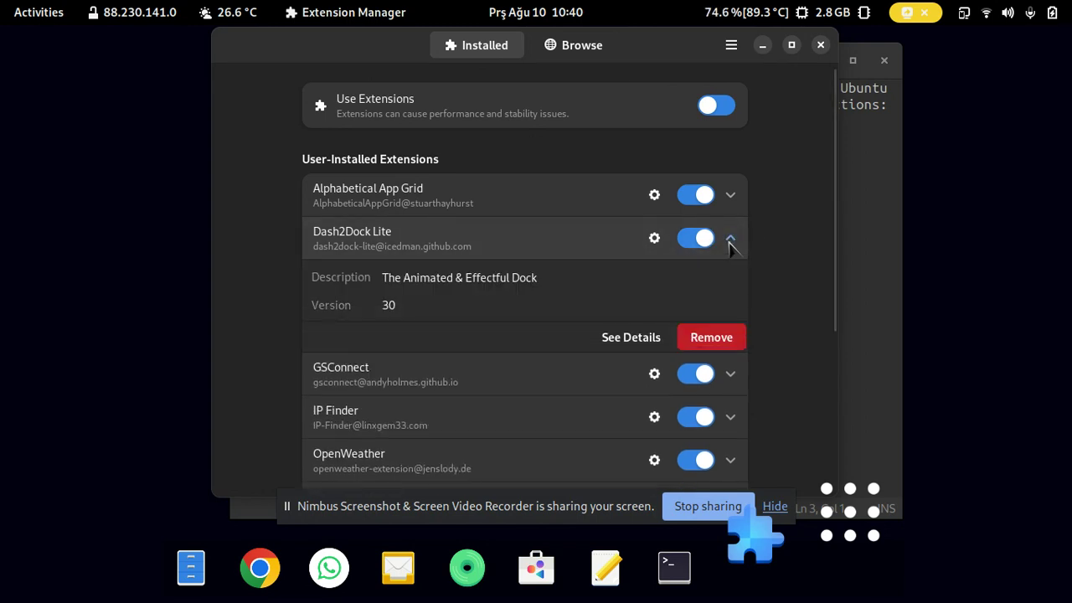
pyautogui.click(712, 339)
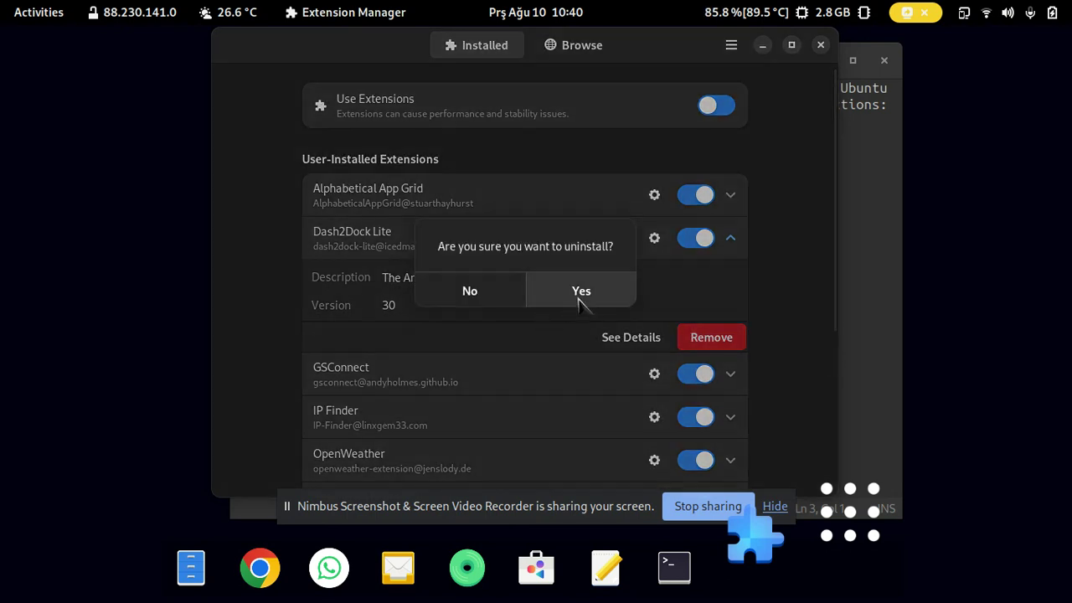
pyautogui.click(578, 302)
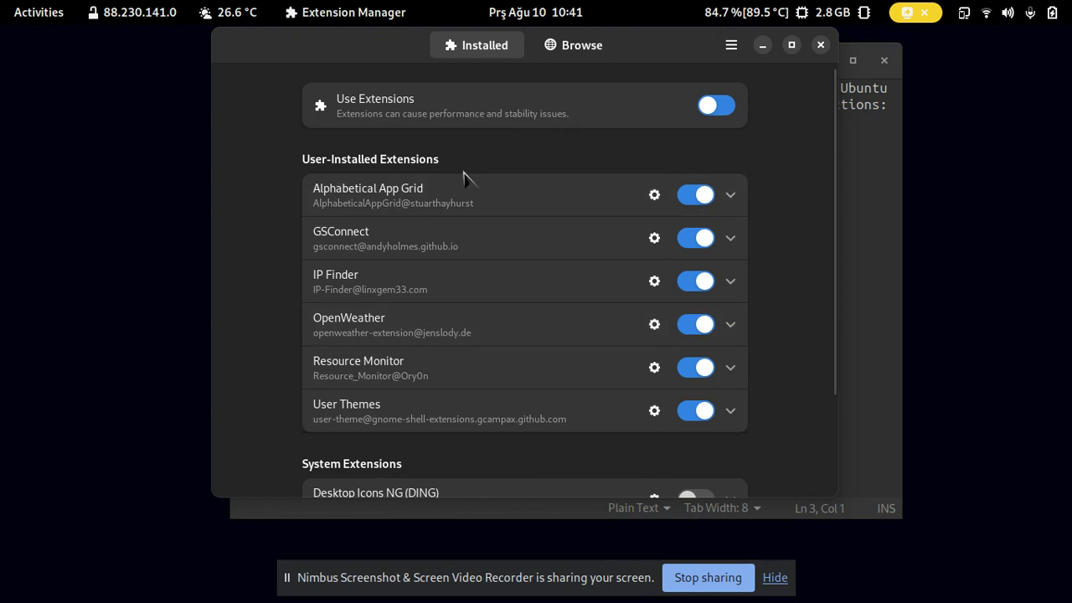
# - Check System Extensions, close Extension Manager and minimise the gedit notes
pyautogui.scroll(-3, 574, 269)
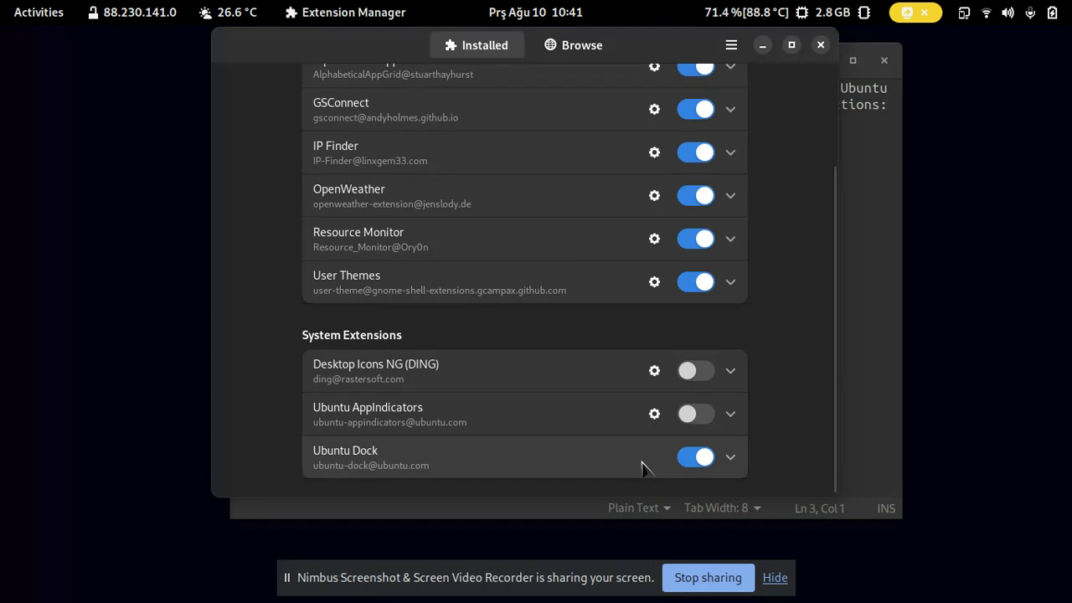
pyautogui.click(820, 44)
pyautogui.click(820, 65)
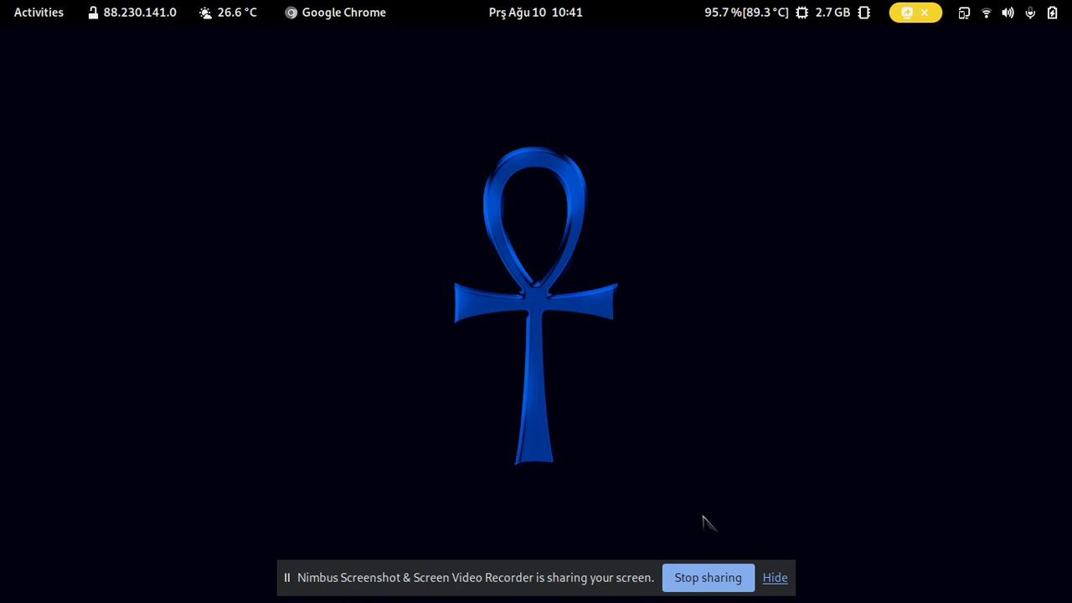
pyautogui.click(12, 9)
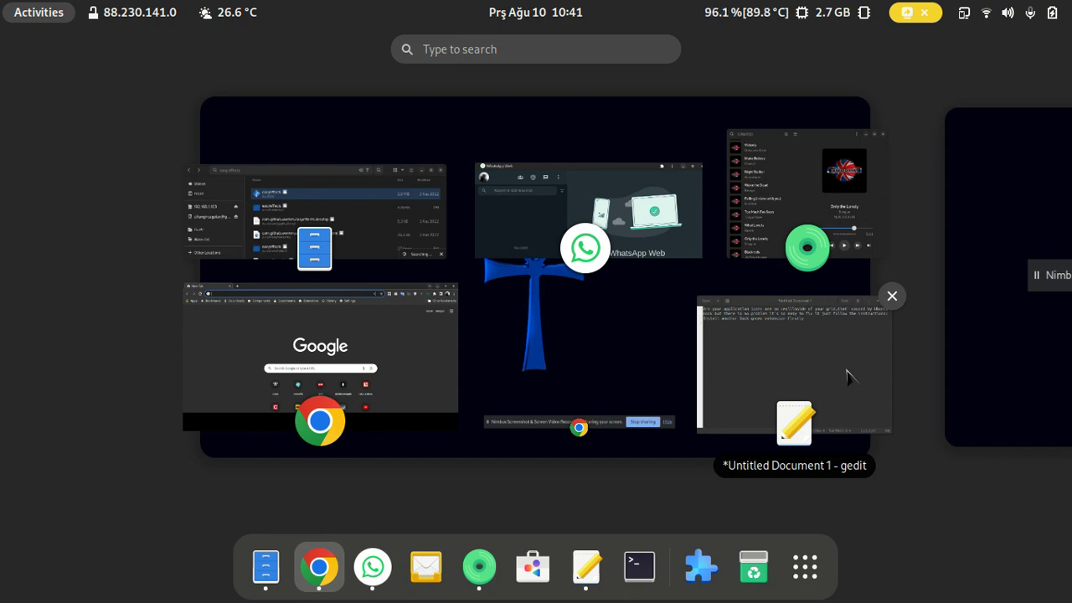
pyautogui.click(800, 568)
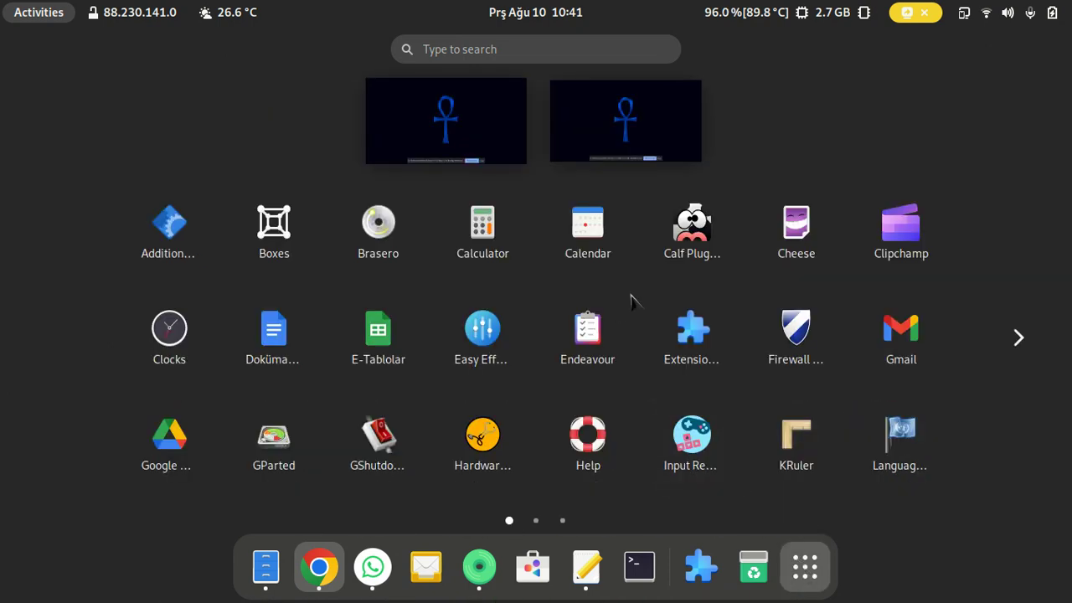
pyautogui.scroll(-1, 640, 318)
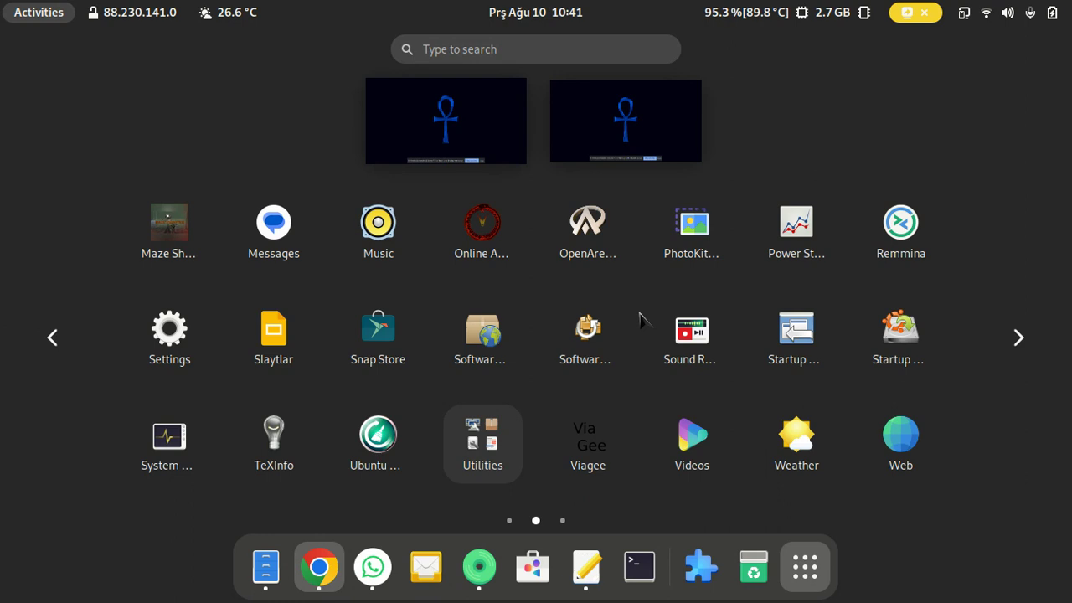
pyautogui.scroll(1, 640, 318)
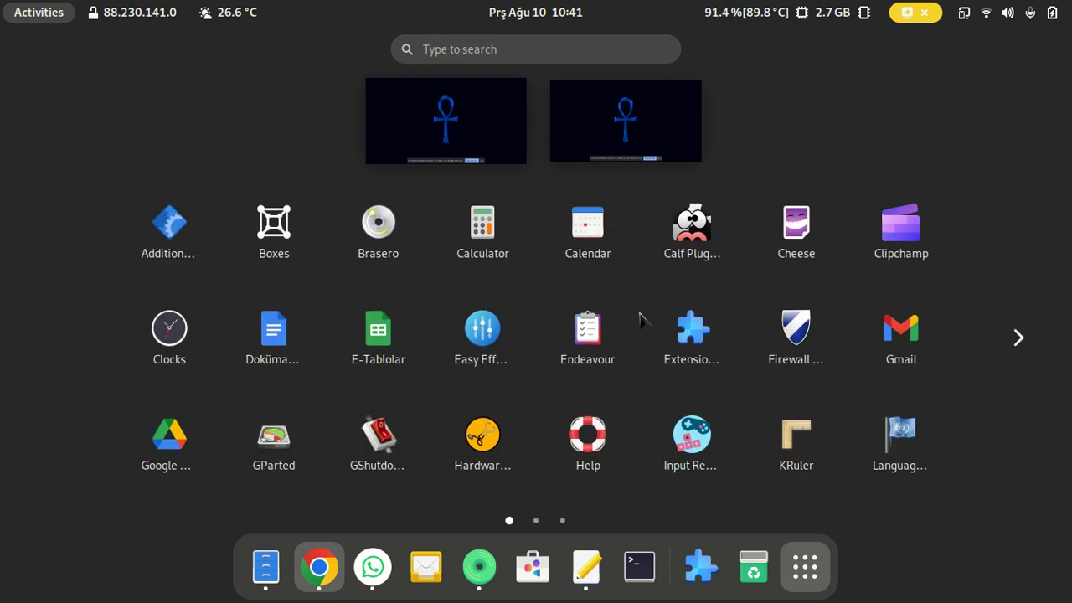